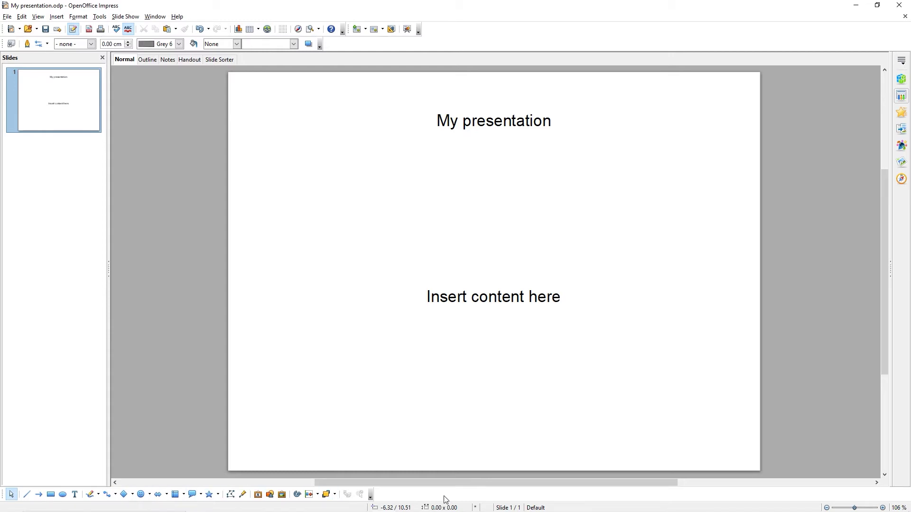
Show the Fontwork toolbar from View > Toolbars and move it to the left of the slide
{"action": "left_click", "coordinate": [38, 17]}
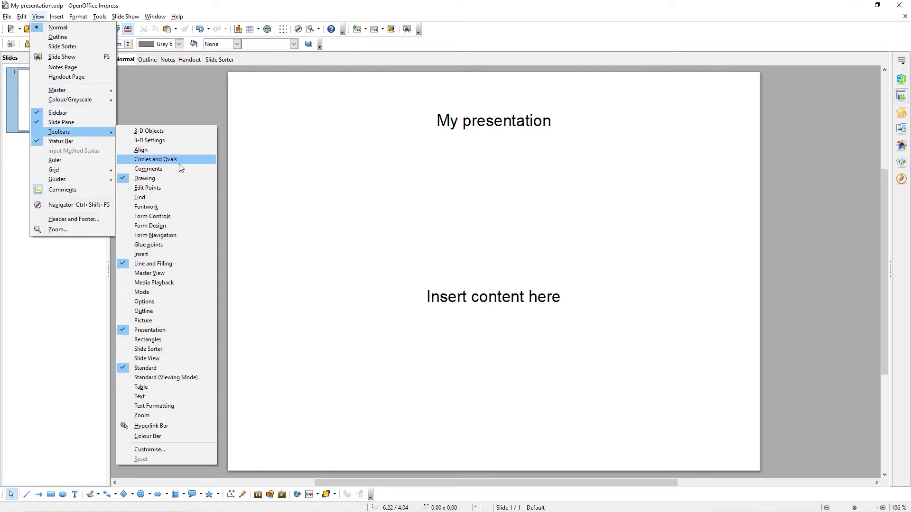
{"action": "mouse_move", "coordinate": [59, 131]}
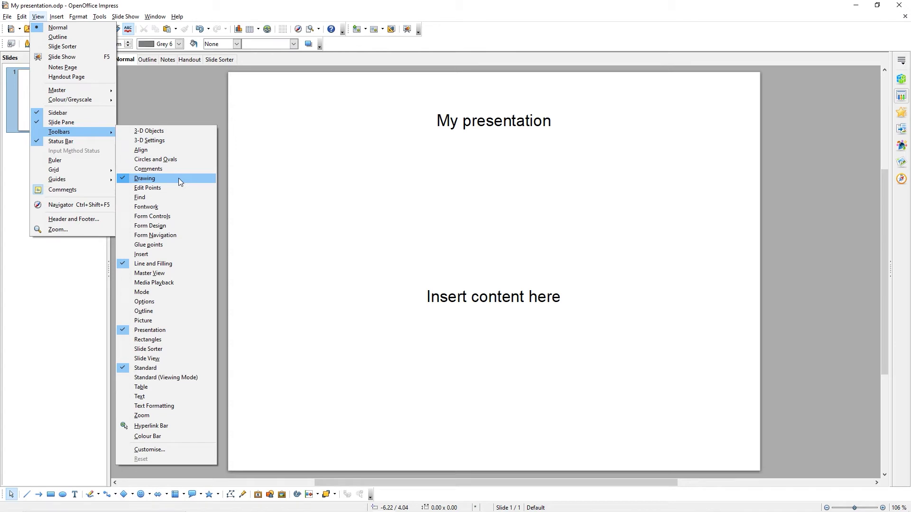
{"action": "left_click", "coordinate": [170, 210]}
{"action": "left_click_drag", "start_coordinate": [52, 70], "coordinate": [156, 81]}
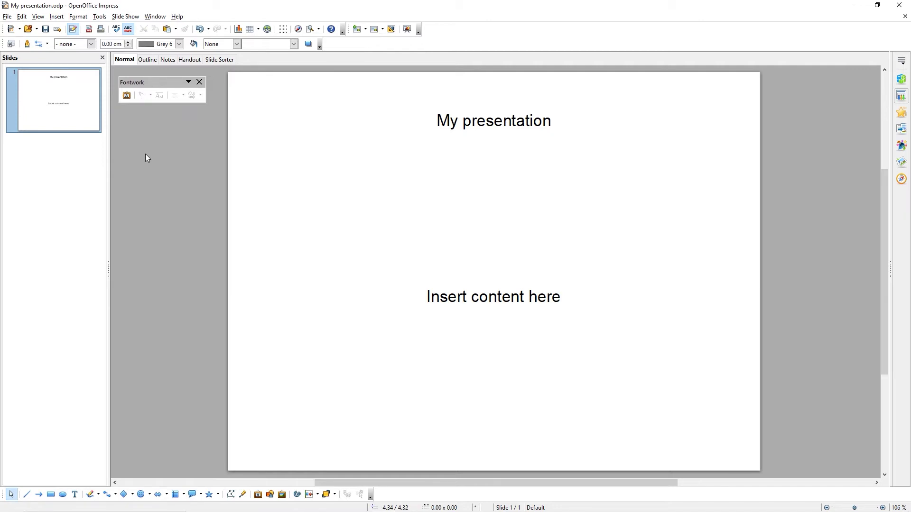
Insert the green arched style from the Fontwork Gallery onto the slide
{"action": "left_click", "coordinate": [127, 96]}
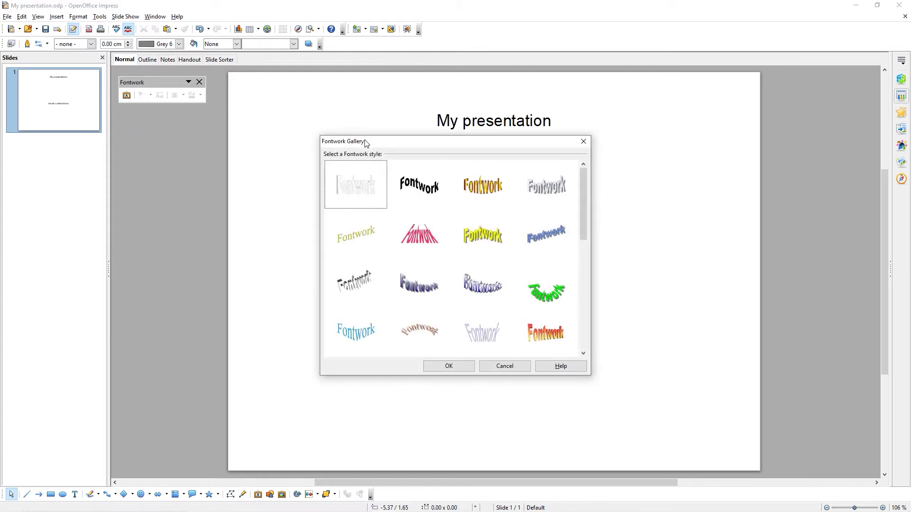
{"action": "left_click_drag", "start_coordinate": [365, 143], "coordinate": [325, 111]}
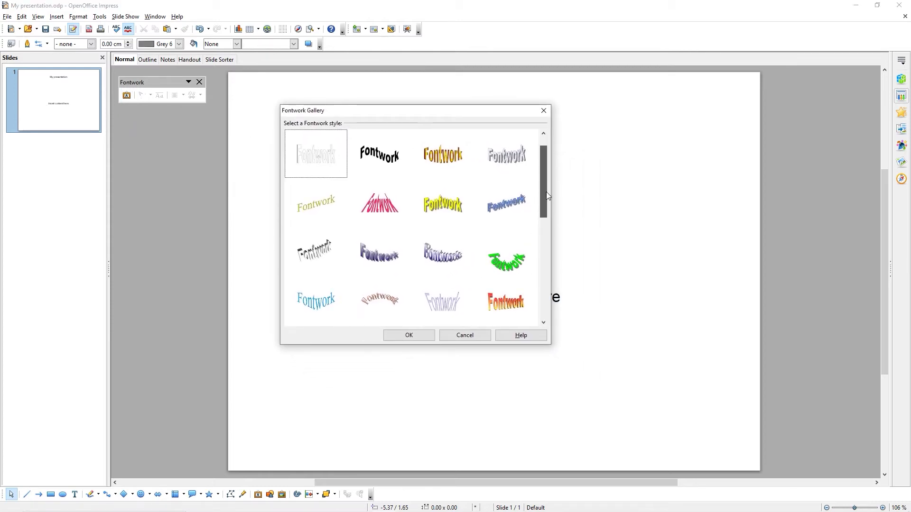
{"action": "mouse_move", "coordinate": [547, 195]}
{"action": "left_mouse_down"}
{"action": "mouse_move", "coordinate": [536, 306]}
{"action": "mouse_move", "coordinate": [530, 172]}
{"action": "left_mouse_up"}
{"action": "left_click", "coordinate": [501, 270]}
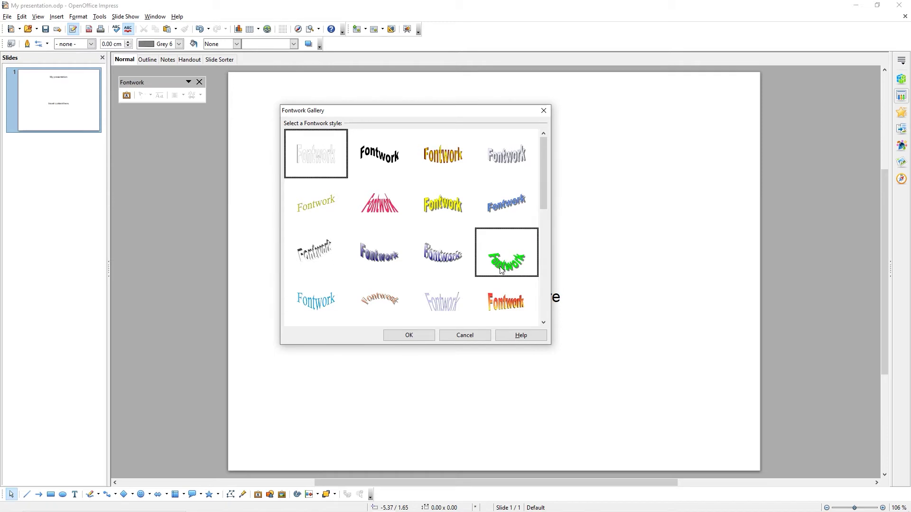
{"action": "left_click", "coordinate": [419, 337]}
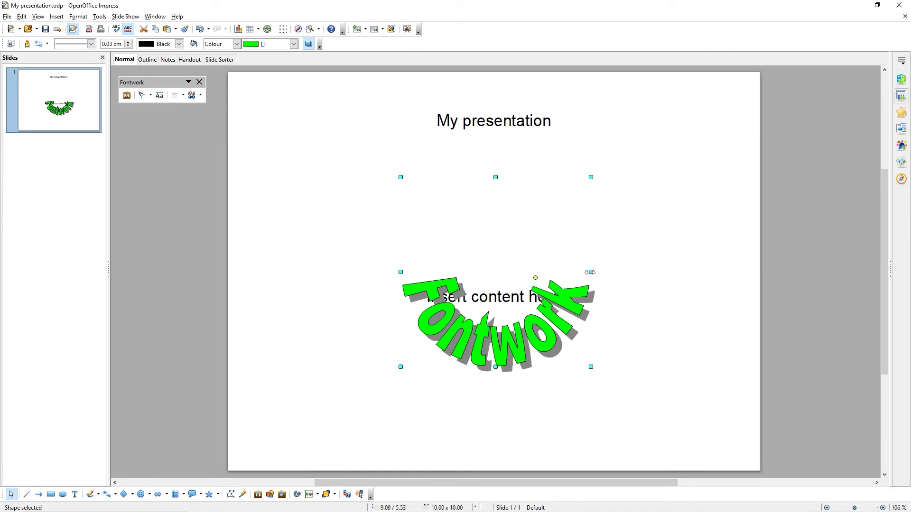
{"action": "left_click", "coordinate": [151, 95]}
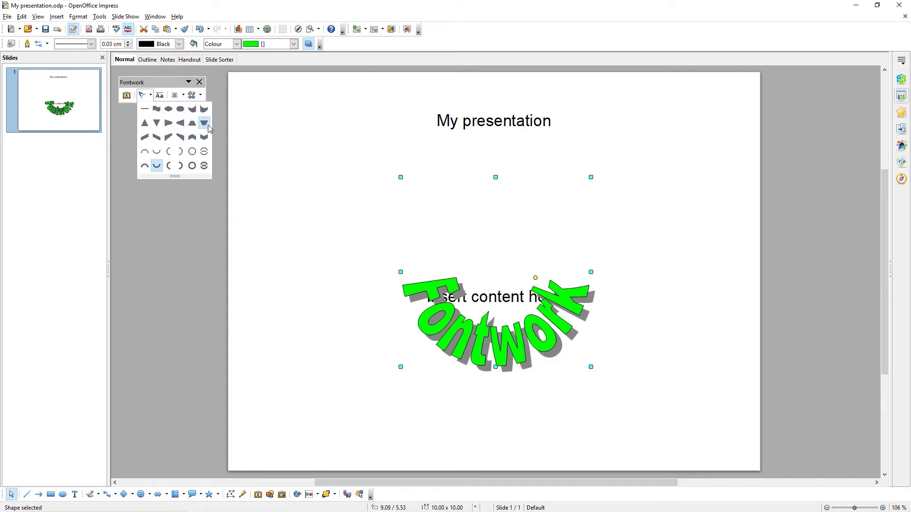
Apply a tall inflate Fontwork shape, toggle Same Letter Heights on and off, and set Loose spacing
{"action": "left_click", "coordinate": [181, 114]}
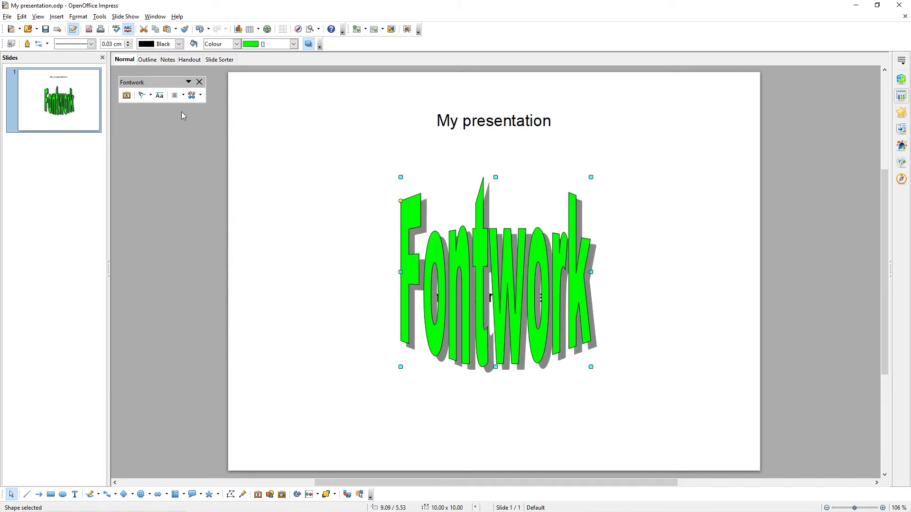
{"action": "left_click", "coordinate": [160, 98]}
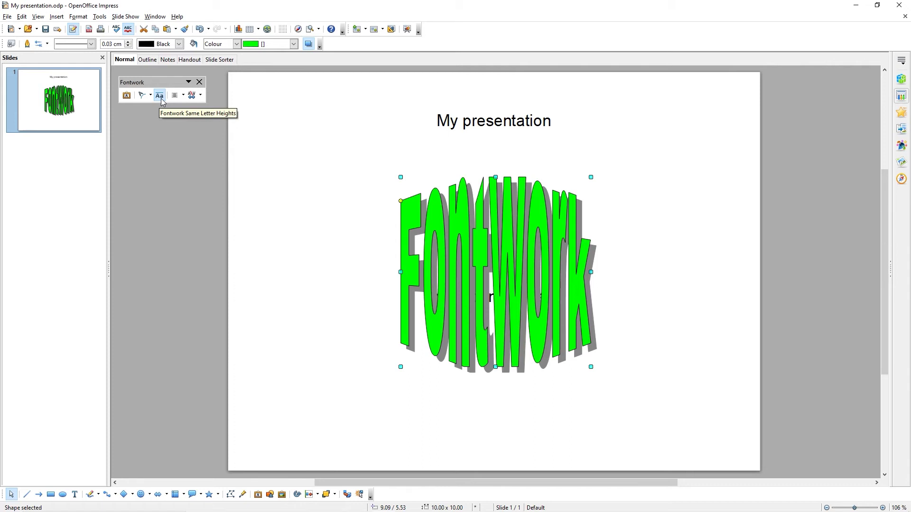
{"action": "left_click", "coordinate": [160, 96]}
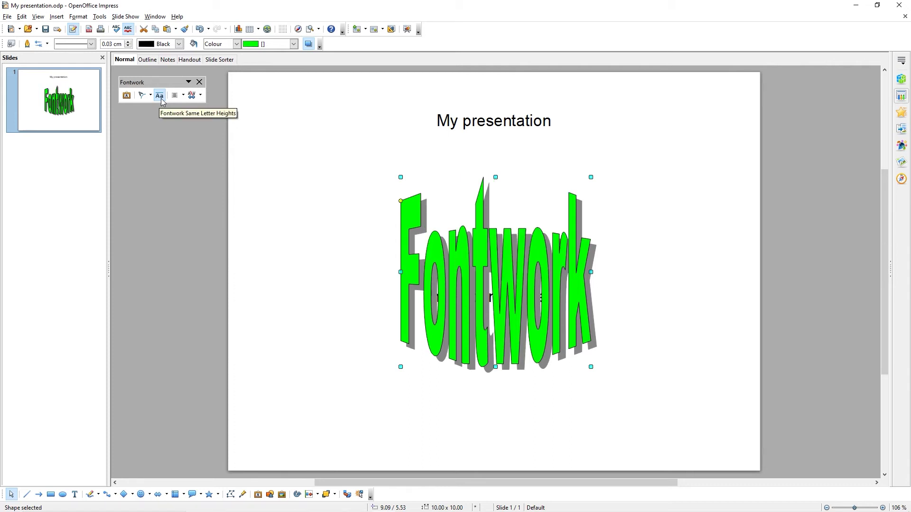
{"action": "left_click", "coordinate": [194, 98]}
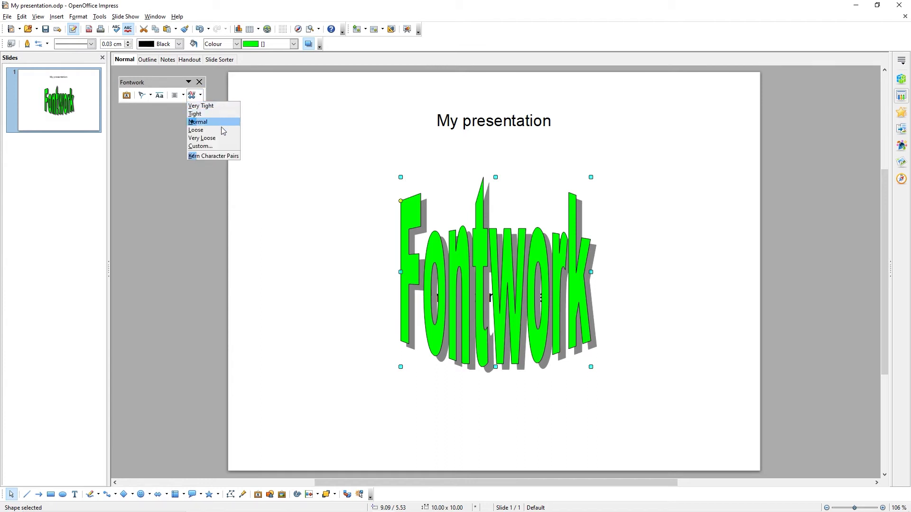
{"action": "left_click", "coordinate": [221, 130]}
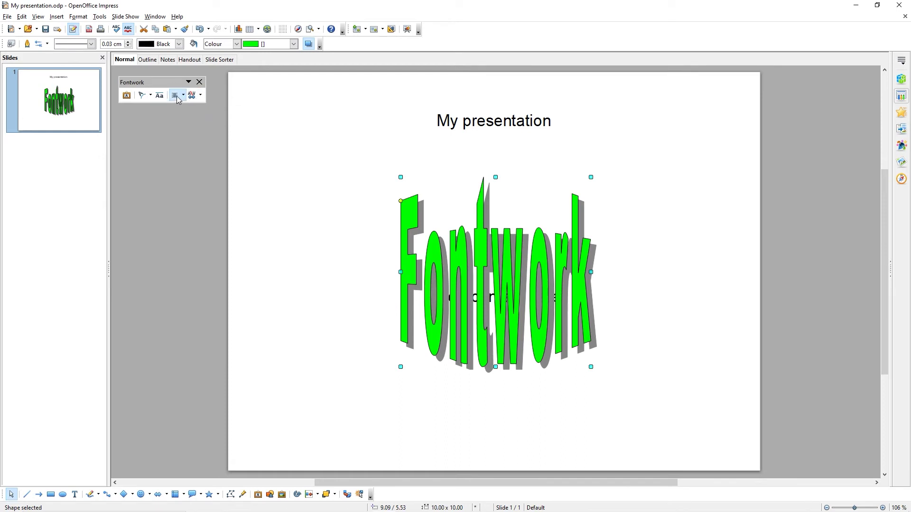
Replace the Fontwork wording with 'My Fontwork', fixing the typo, then reselect the shape
{"action": "double_click", "coordinate": [516, 286]}
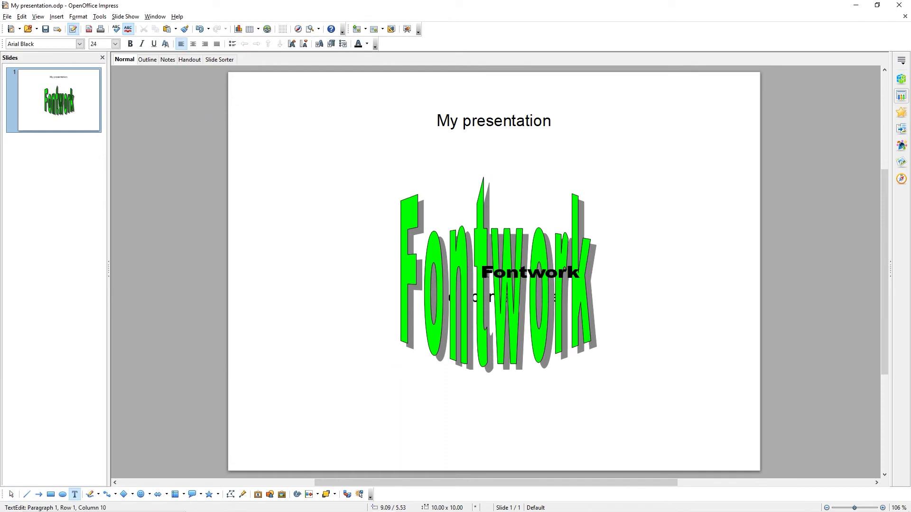
{"action": "left_click_drag", "start_coordinate": [482, 273], "coordinate": [588, 273]}
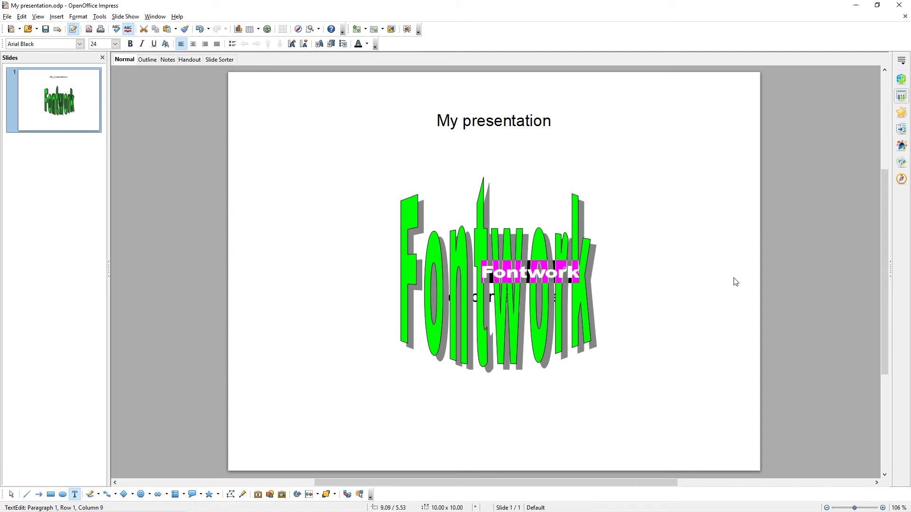
{"action": "type", "text": "M"}
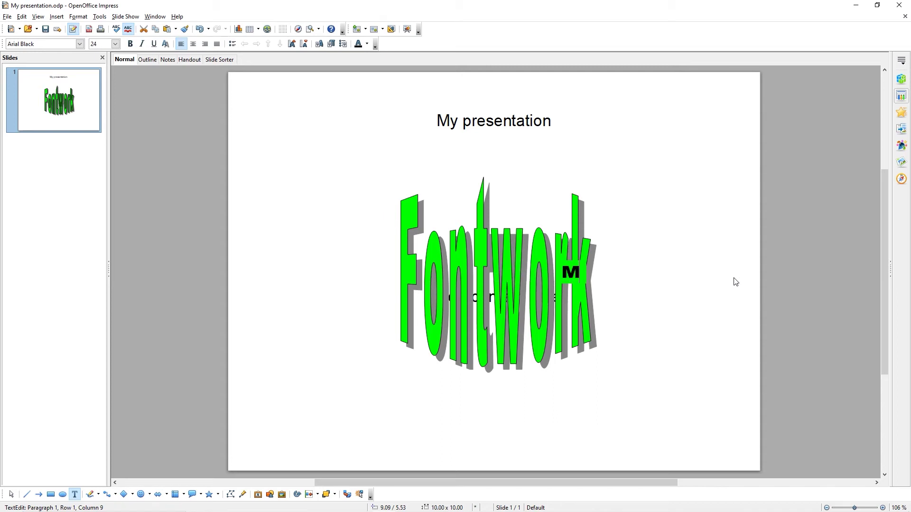
{"action": "type", "text": "y "}
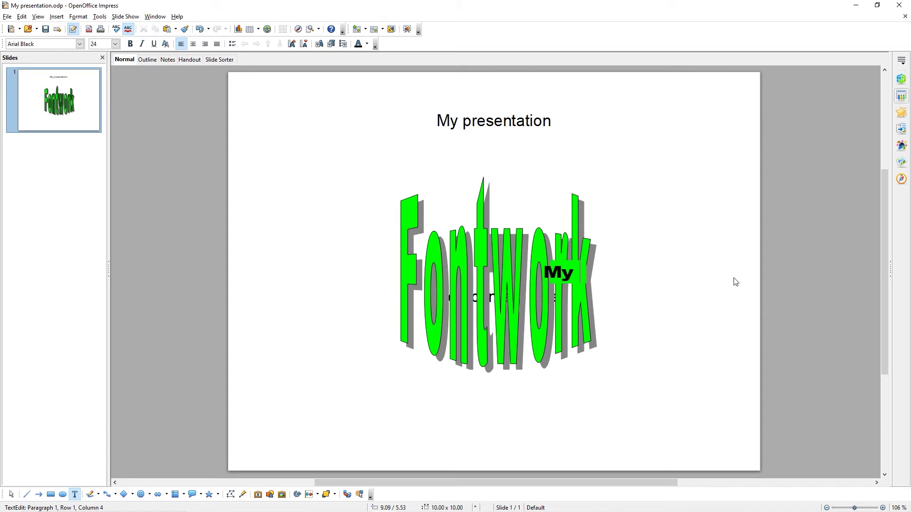
{"action": "type", "text": "Fpo"}
{"action": "key", "text": "BackSpace"}
{"action": "key", "text": "BackSpace"}
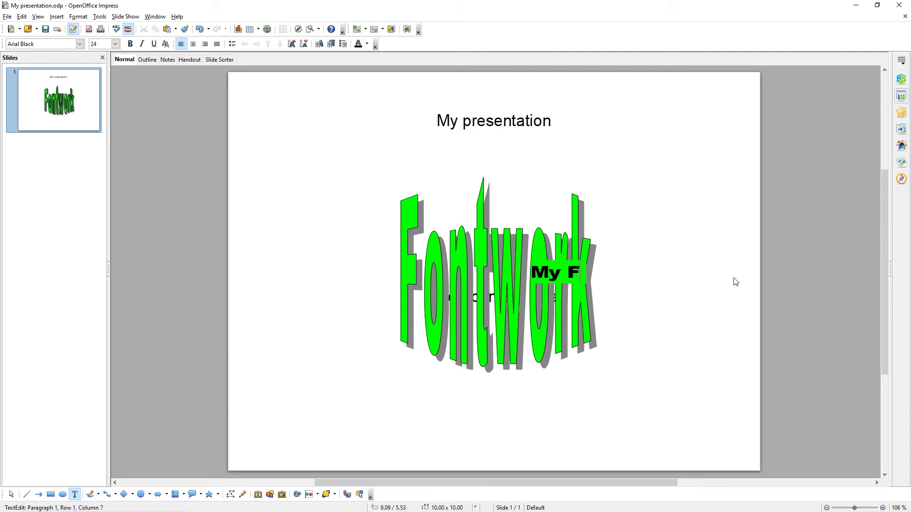
{"action": "type", "text": "ontwork"}
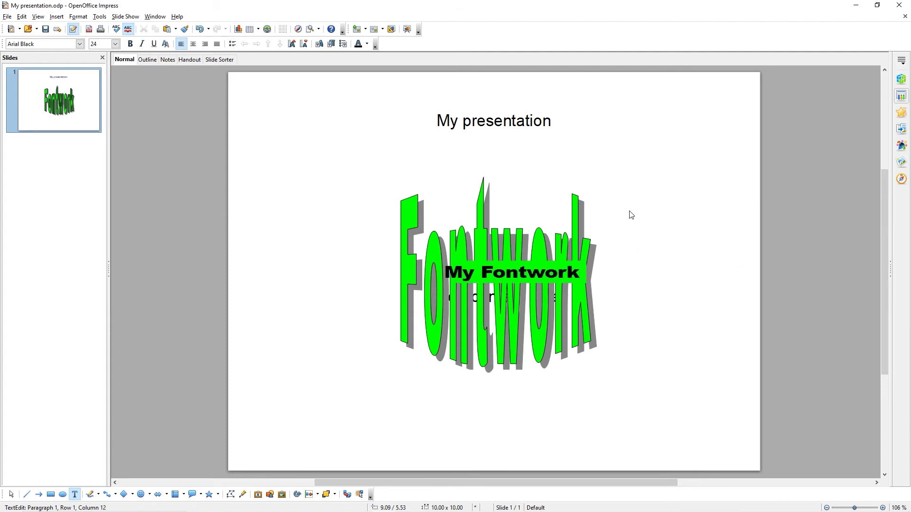
{"action": "left_click", "coordinate": [649, 201]}
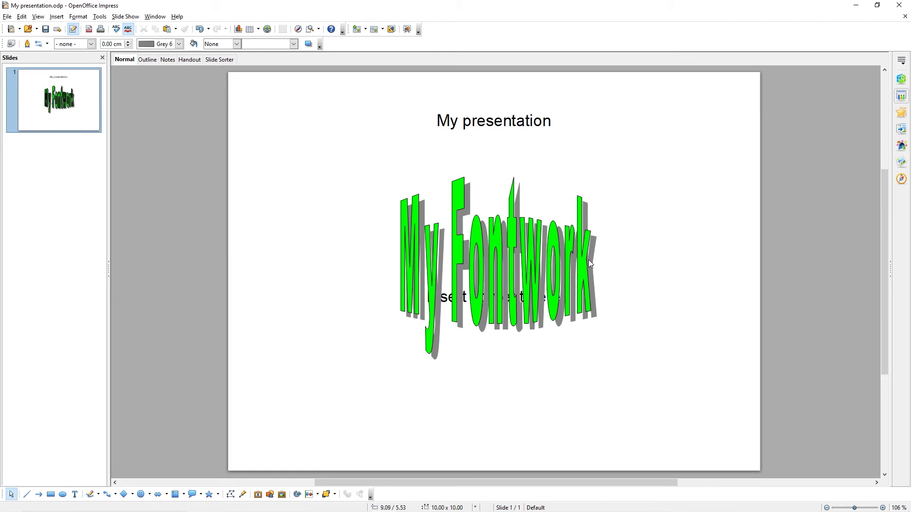
{"action": "left_click", "coordinate": [532, 255]}
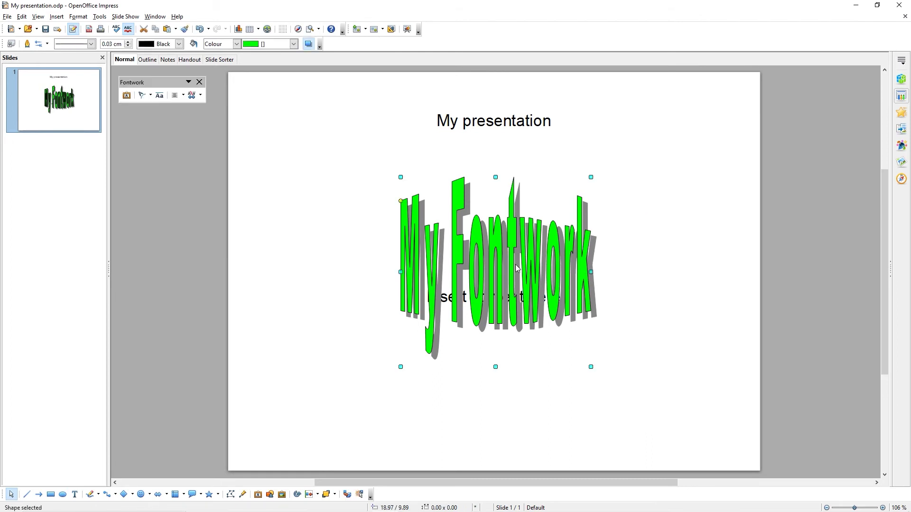
Enlarge the Fontwork up and left, then drag its yellow adjust handle into a stronger arch
{"action": "left_click_drag", "start_coordinate": [400, 176], "coordinate": [303, 144]}
{"action": "left_click_drag", "start_coordinate": [395, 168], "coordinate": [461, 150]}
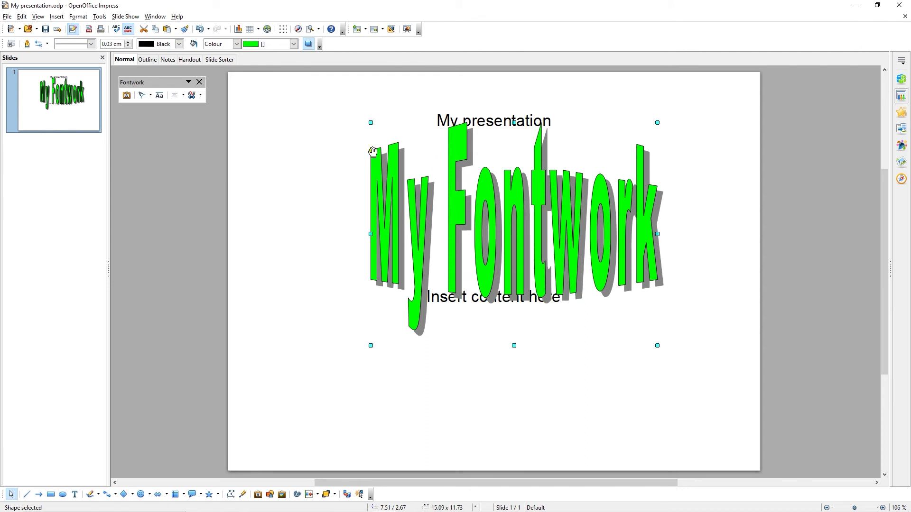
{"action": "left_click_drag", "start_coordinate": [373, 151], "coordinate": [381, 199]}
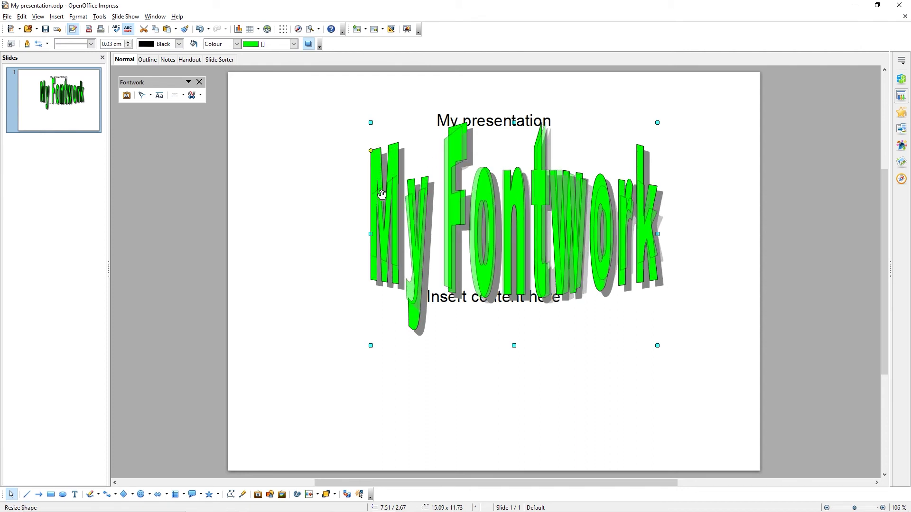
{"action": "left_click_drag", "start_coordinate": [381, 200], "coordinate": [381, 213]}
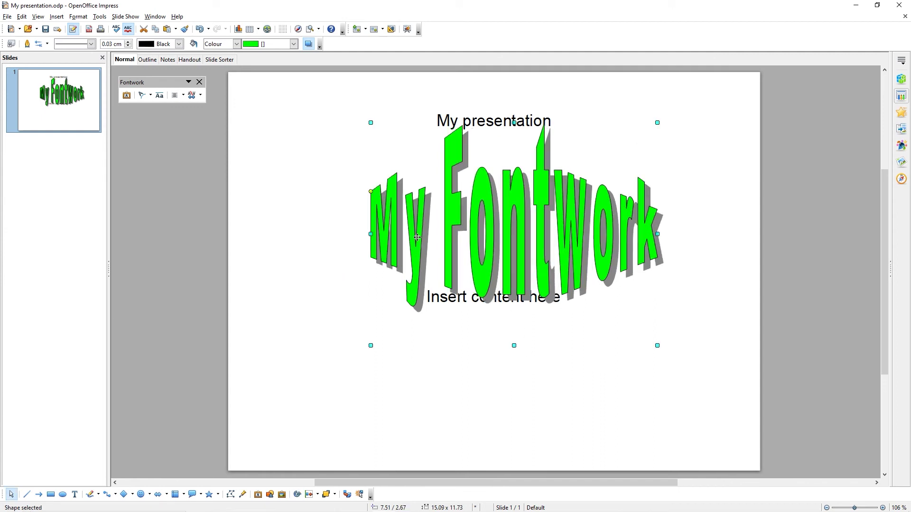
{"action": "left_click", "coordinate": [308, 45]}
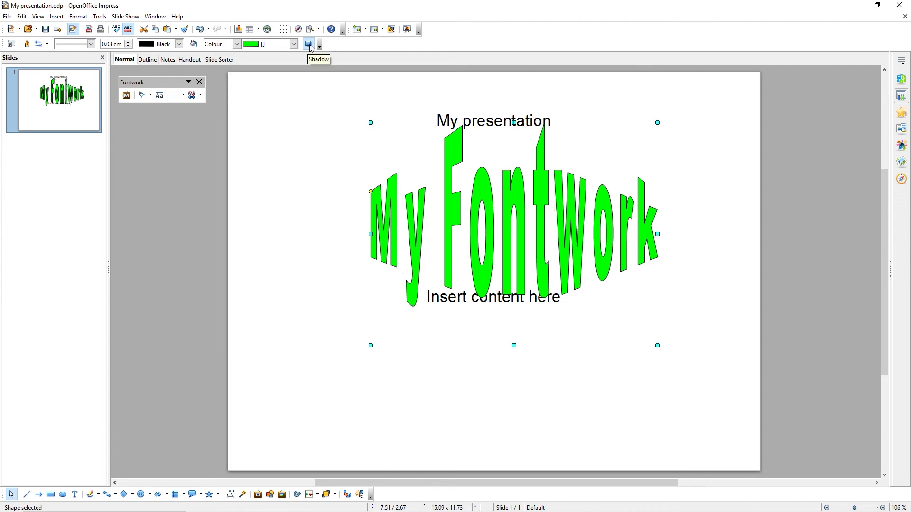
{"action": "left_click", "coordinate": [309, 44]}
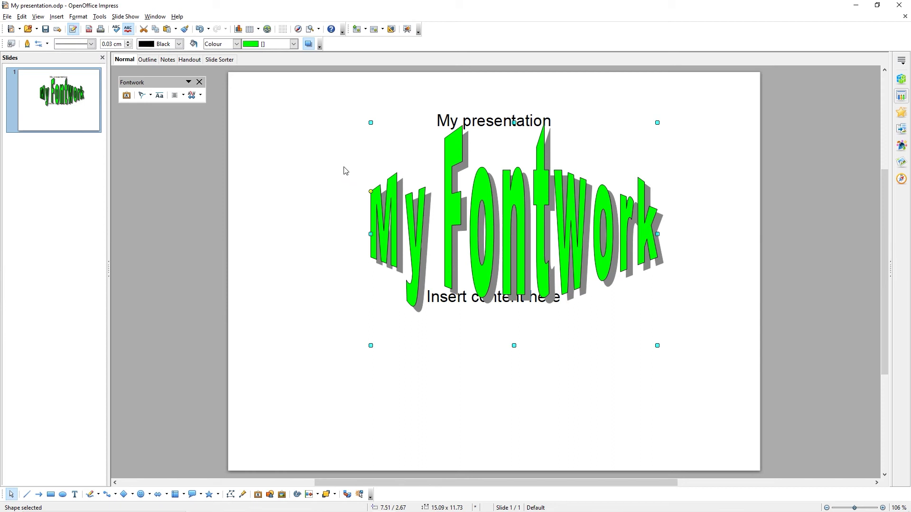
{"action": "left_click", "coordinate": [293, 44]}
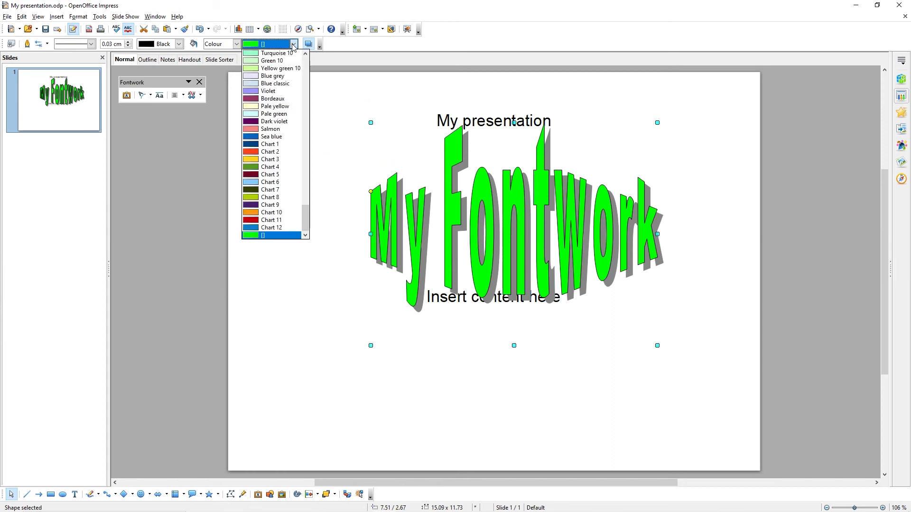
Fill the My Fontwork text with Red 3 from the Area colour list
{"action": "left_click_drag", "start_coordinate": [305, 219], "coordinate": [304, 118]}
{"action": "left_click", "coordinate": [273, 97]}
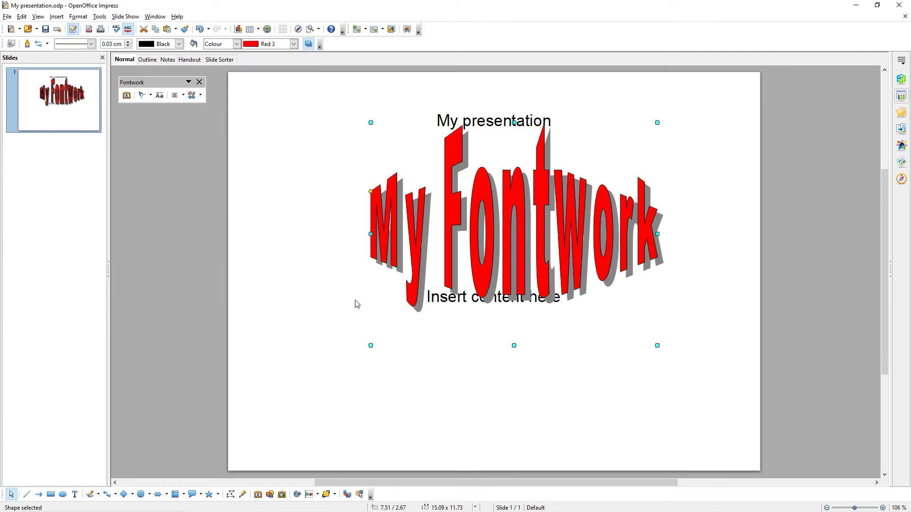
{"action": "left_click", "coordinate": [236, 44]}
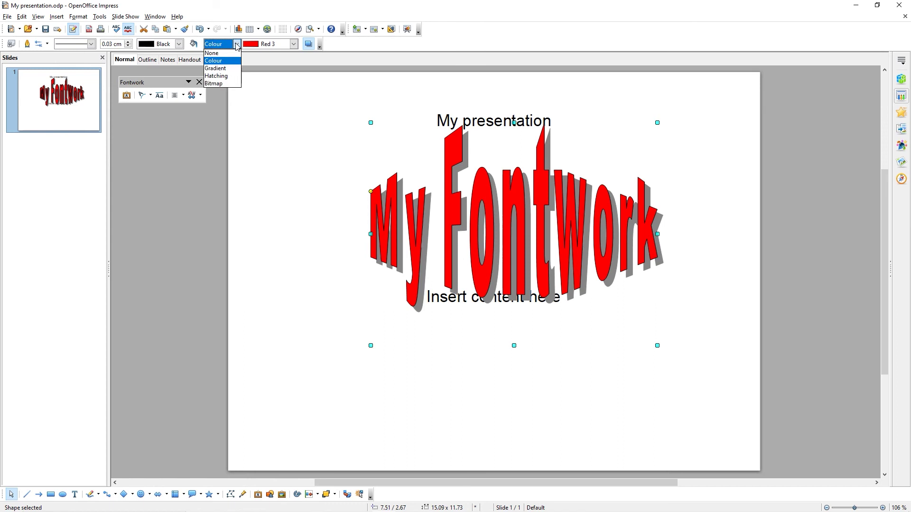
Switch the Area Style to Gradient, apply Green Gradient 3, and deselect the shape
{"action": "left_click", "coordinate": [232, 68]}
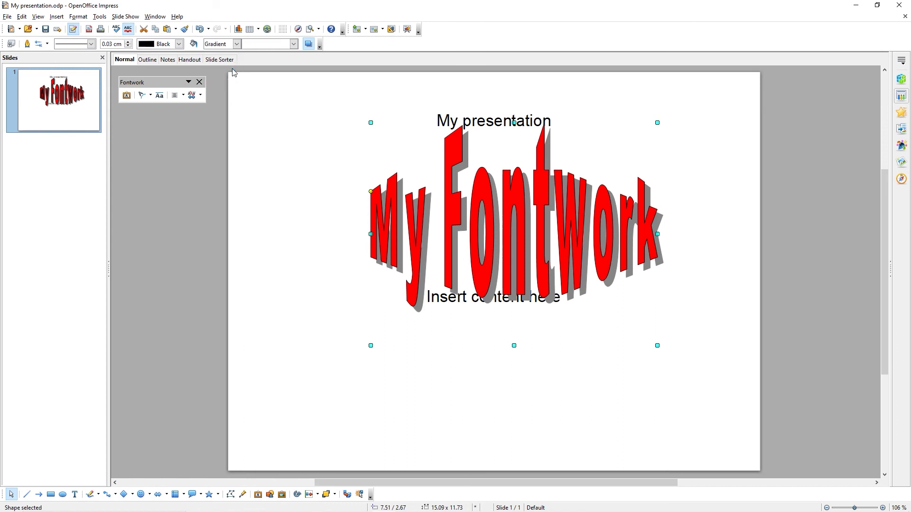
{"action": "left_click", "coordinate": [294, 44]}
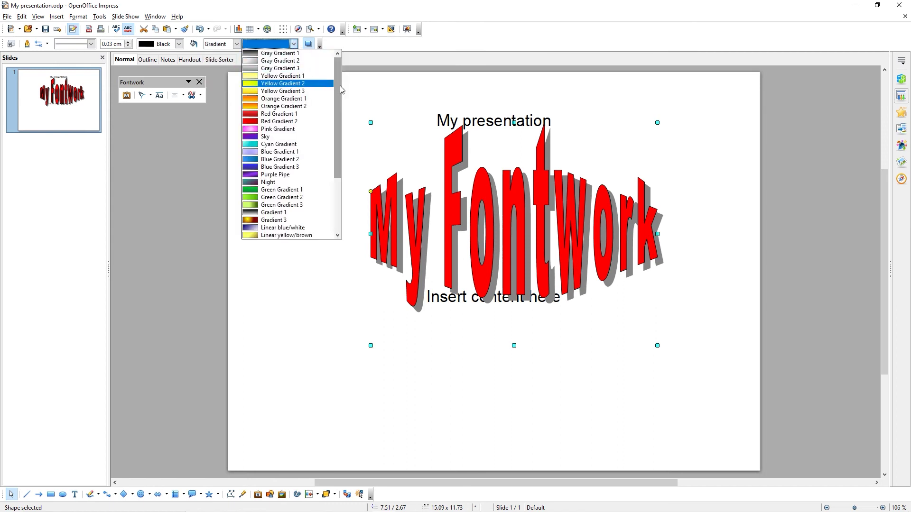
{"action": "left_click_drag", "start_coordinate": [340, 89], "coordinate": [340, 172]}
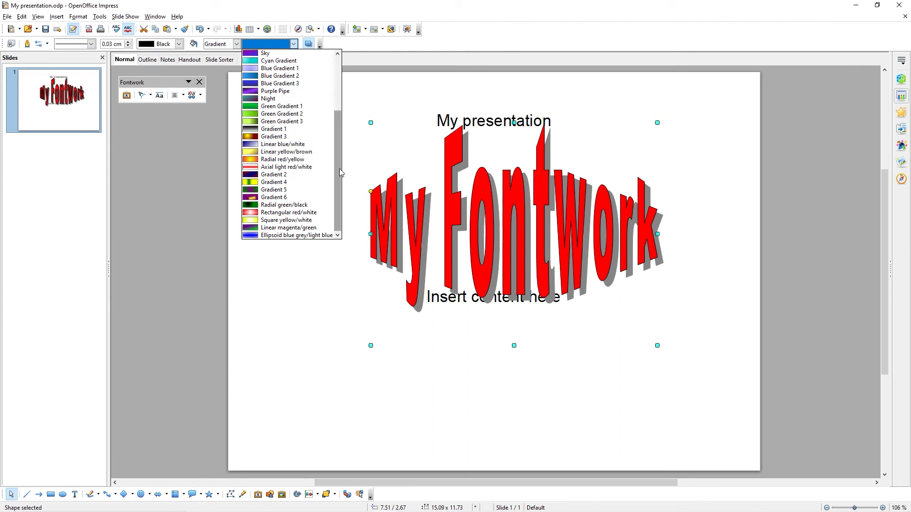
{"action": "left_click", "coordinate": [307, 123]}
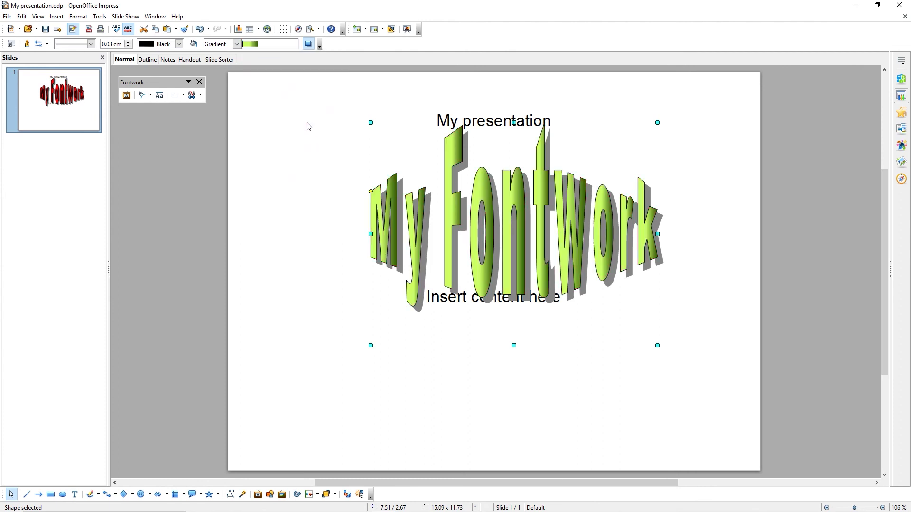
{"action": "left_click", "coordinate": [301, 219]}
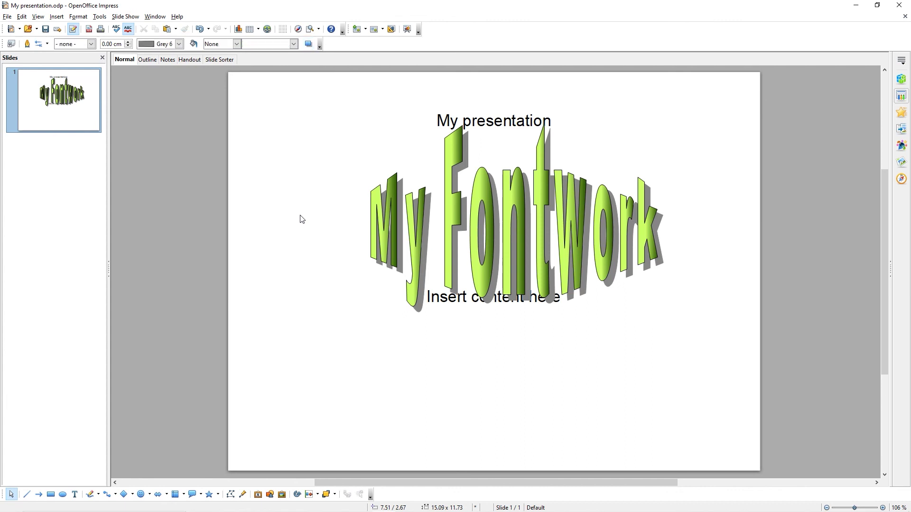